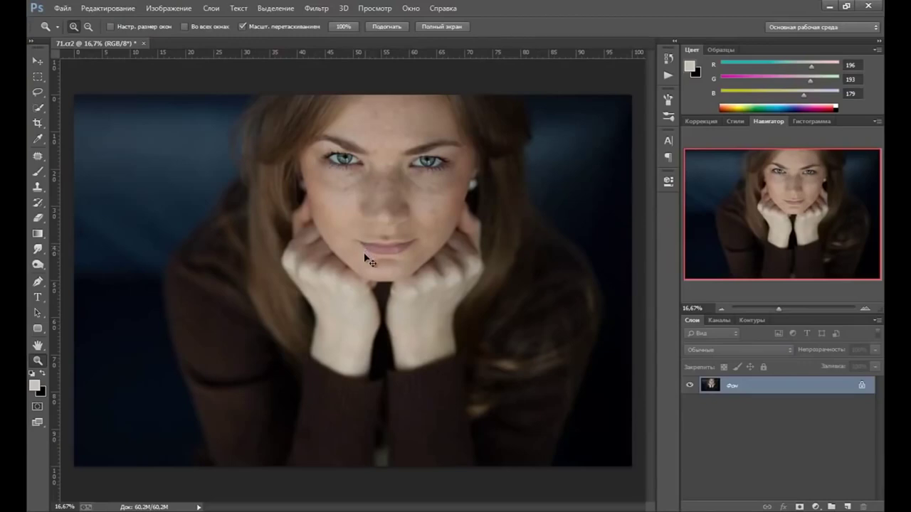
Duplicate the portrait onto a new layer and desaturate that copy to grey.
{"action": "key", "text": "ctrl+j"}
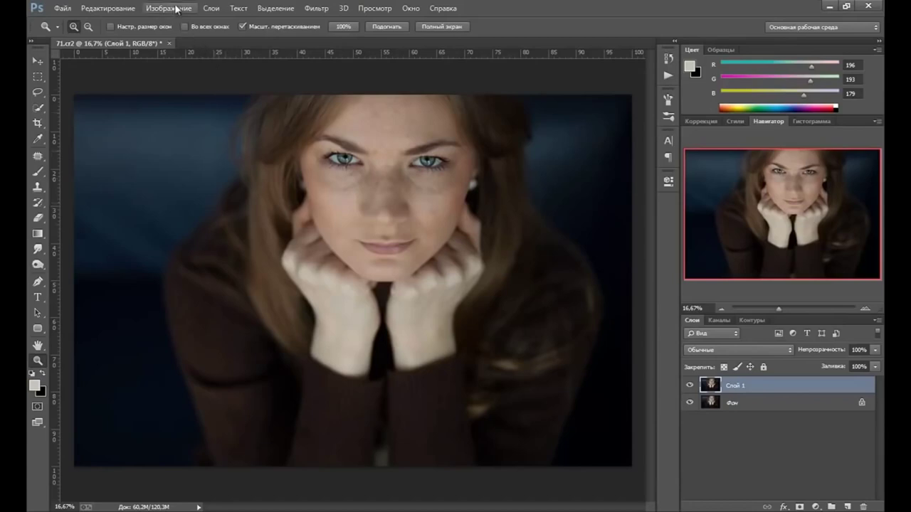
{"action": "left_click", "coordinate": [175, 8]}
{"action": "mouse_move", "coordinate": [171, 38]}
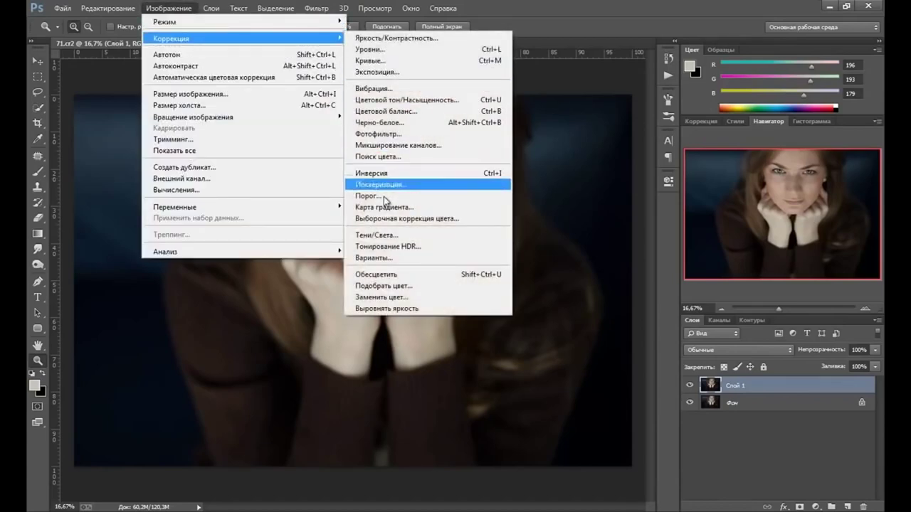
{"action": "left_click", "coordinate": [410, 279]}
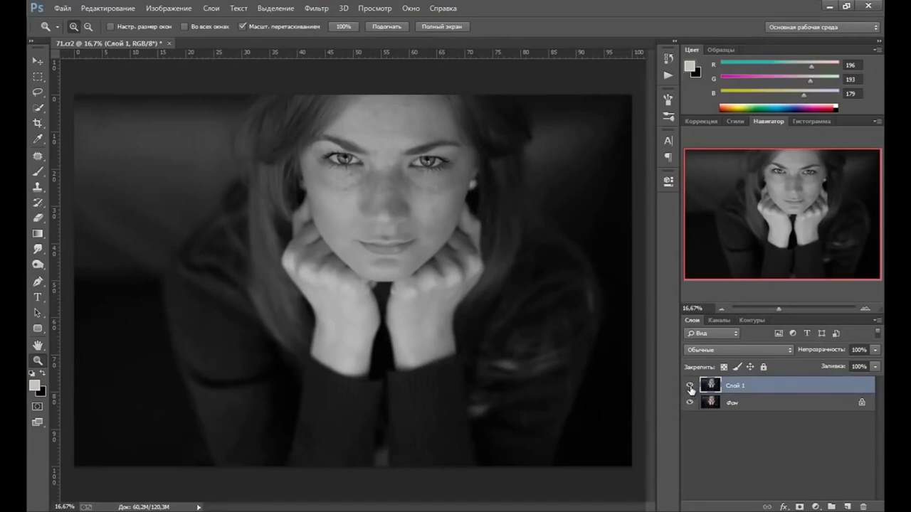
Toggle the grey copy's visibility to compare it with the colour original.
{"action": "left_click", "coordinate": [690, 386]}
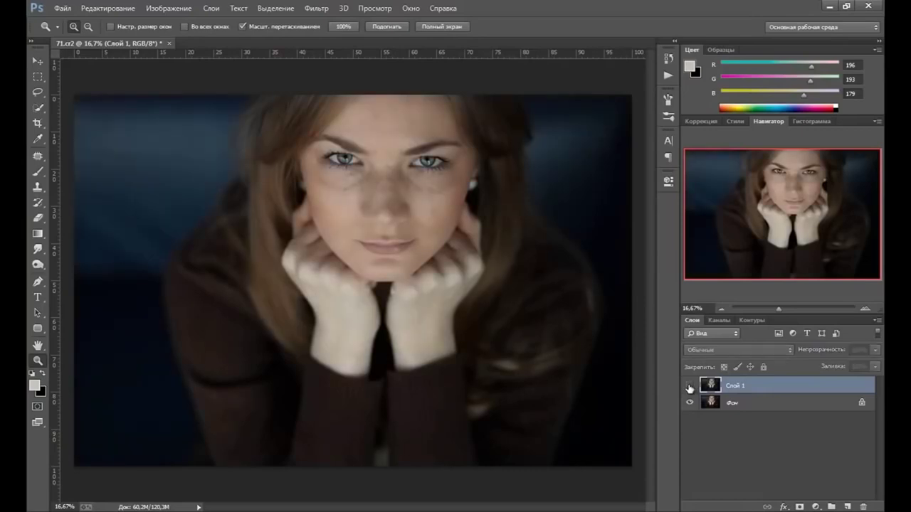
{"action": "left_click", "coordinate": [689, 386]}
{"action": "left_click", "coordinate": [688, 387]}
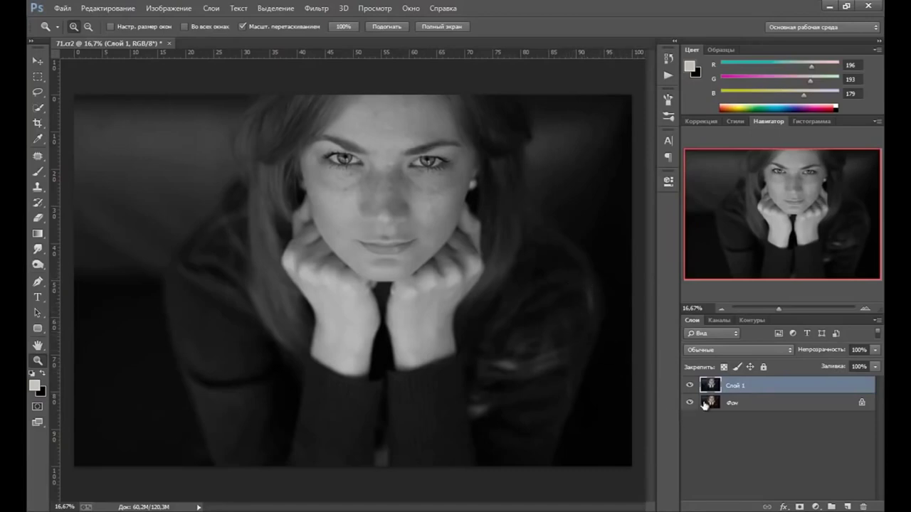
Hide Слой 1 and add a Черно-белое (Black & White) adjustment layer on top of the stack.
{"action": "left_click", "coordinate": [689, 385]}
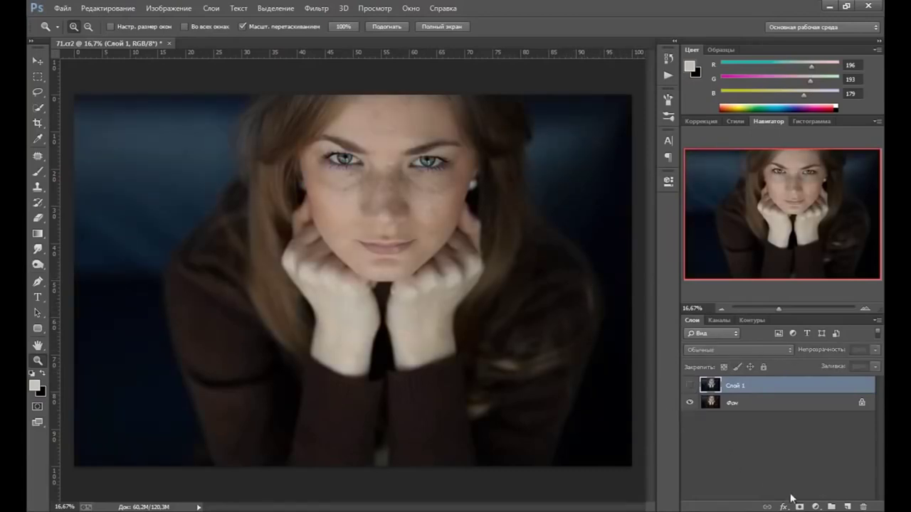
{"action": "left_click", "coordinate": [815, 506]}
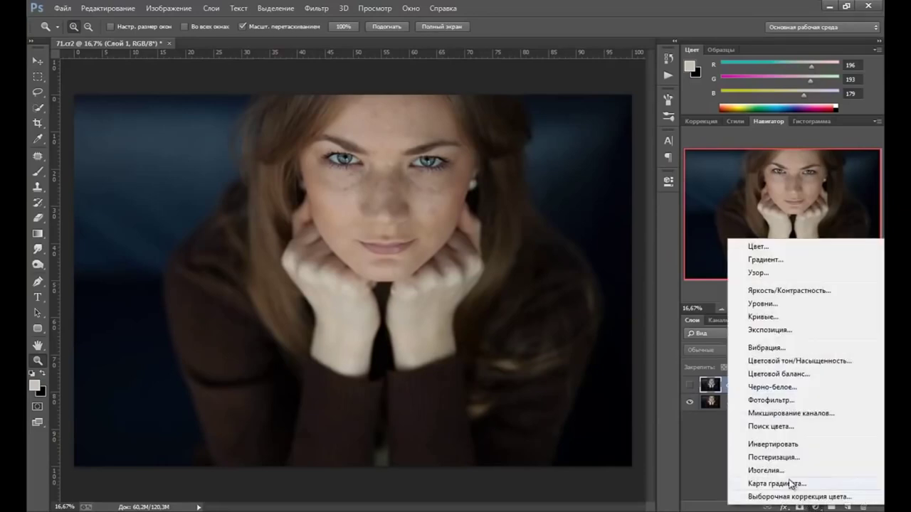
{"action": "left_click", "coordinate": [772, 388]}
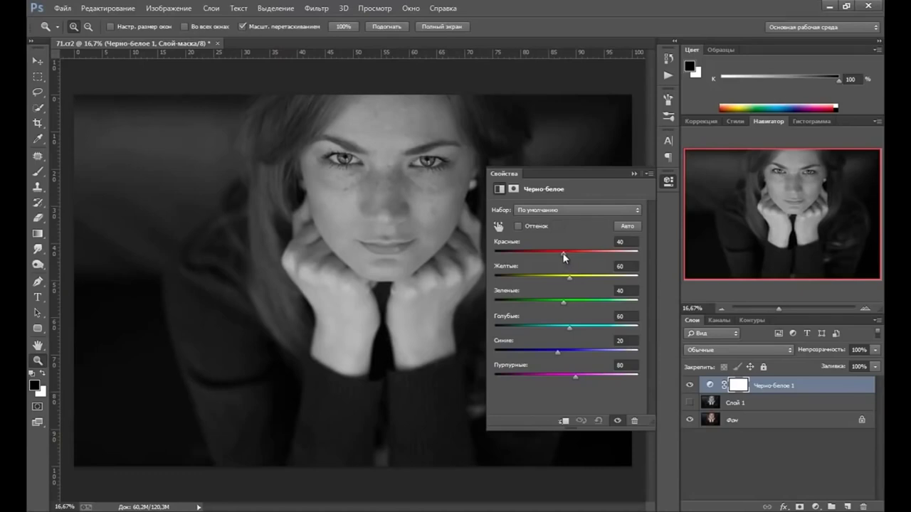
Tune the Black & White sliders to Reds 40, Yellows 64 and Blues -41.
{"action": "left_click_drag", "start_coordinate": [563, 253], "coordinate": [639, 257]}
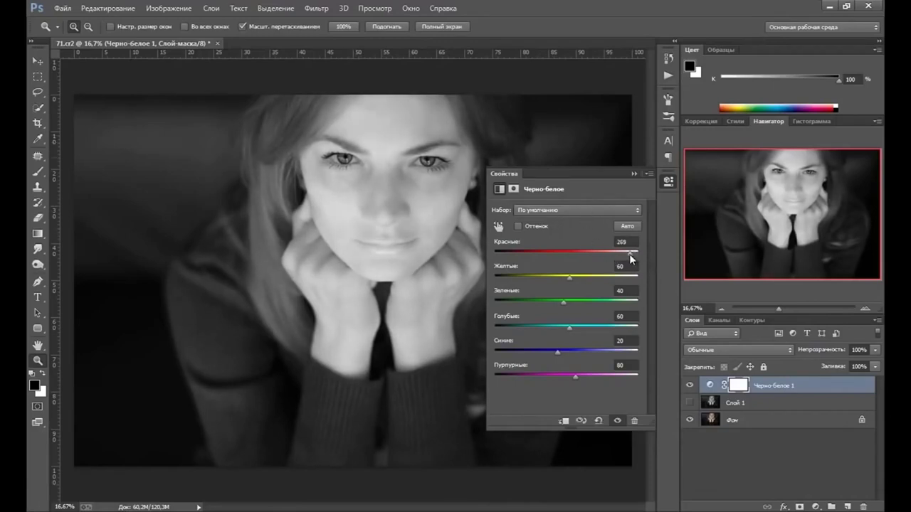
{"action": "left_click_drag", "start_coordinate": [614, 252], "coordinate": [572, 250]}
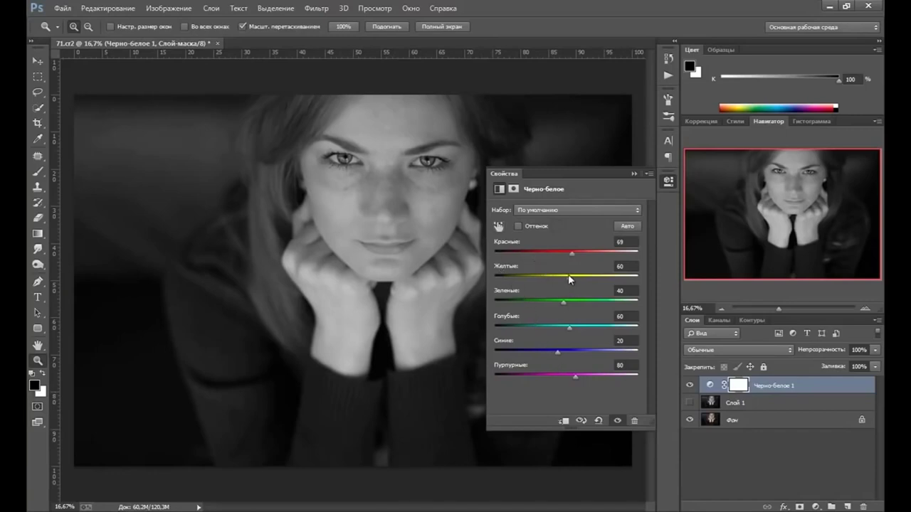
{"action": "left_click_drag", "start_coordinate": [572, 275], "coordinate": [571, 274]}
{"action": "mouse_move", "coordinate": [571, 274]}
{"action": "left_mouse_down"}
{"action": "mouse_move", "coordinate": [569, 253]}
{"action": "mouse_move", "coordinate": [576, 274]}
{"action": "left_mouse_up"}
{"action": "mouse_move", "coordinate": [558, 351]}
{"action": "left_mouse_down"}
{"action": "mouse_move", "coordinate": [535, 351]}
{"action": "mouse_move", "coordinate": [551, 326]}
{"action": "mouse_move", "coordinate": [541, 351]}
{"action": "left_mouse_up"}
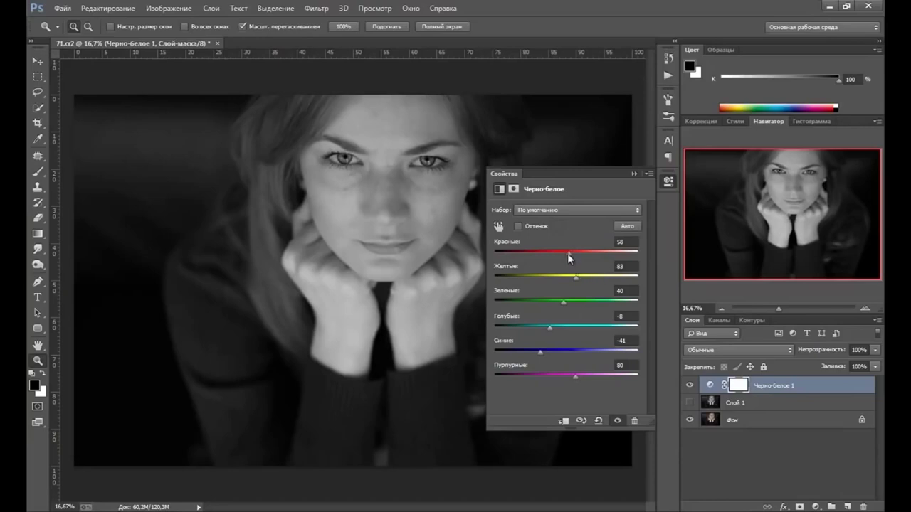
{"action": "left_click_drag", "start_coordinate": [567, 253], "coordinate": [564, 254]}
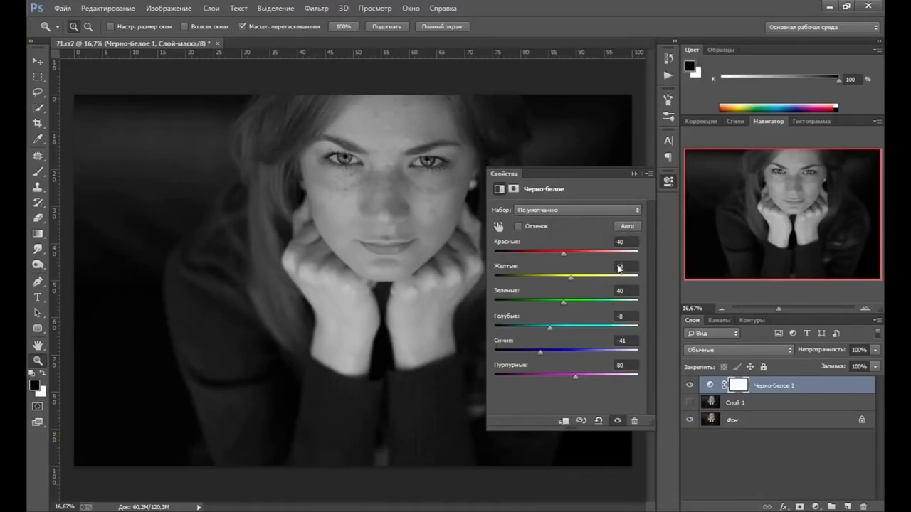
Collapse the Black & White settings and move Слой 1 above Черно-белое 1.
{"action": "key", "text": "ctrl+2"}
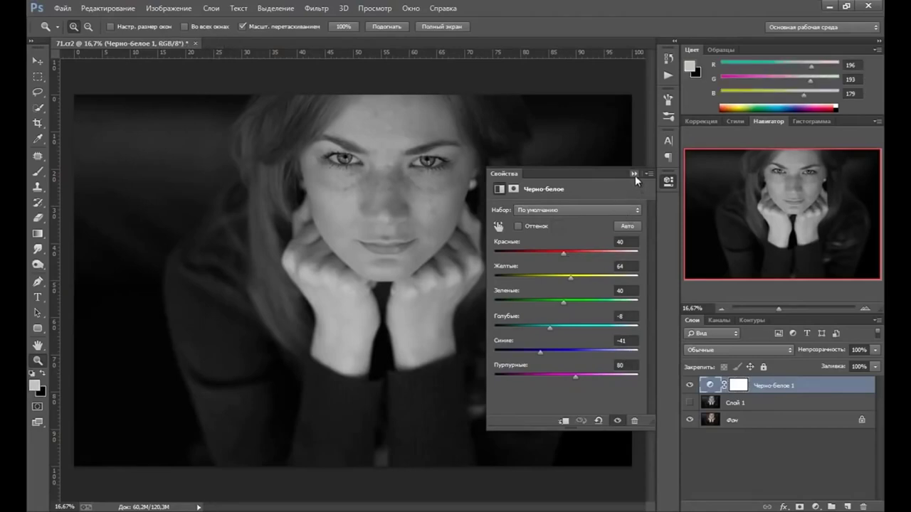
{"action": "left_click", "coordinate": [634, 174]}
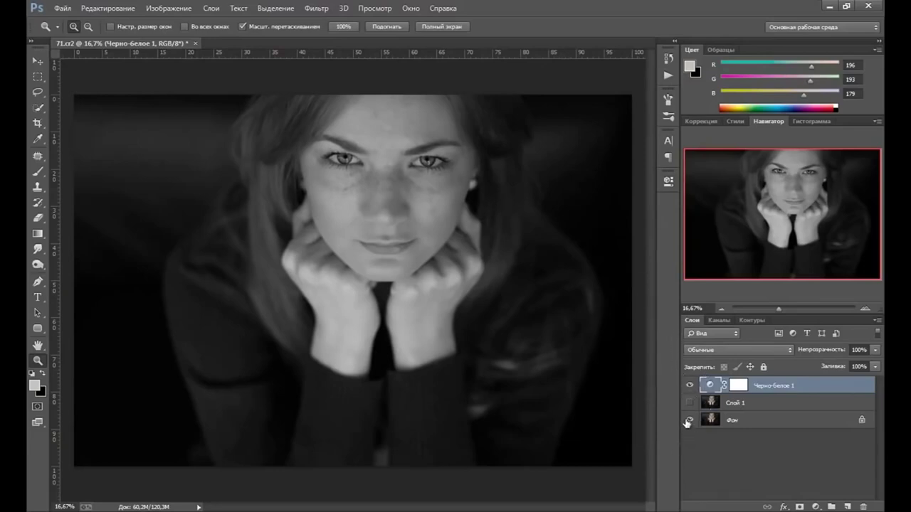
{"action": "key", "text": "ctrl+backslash"}
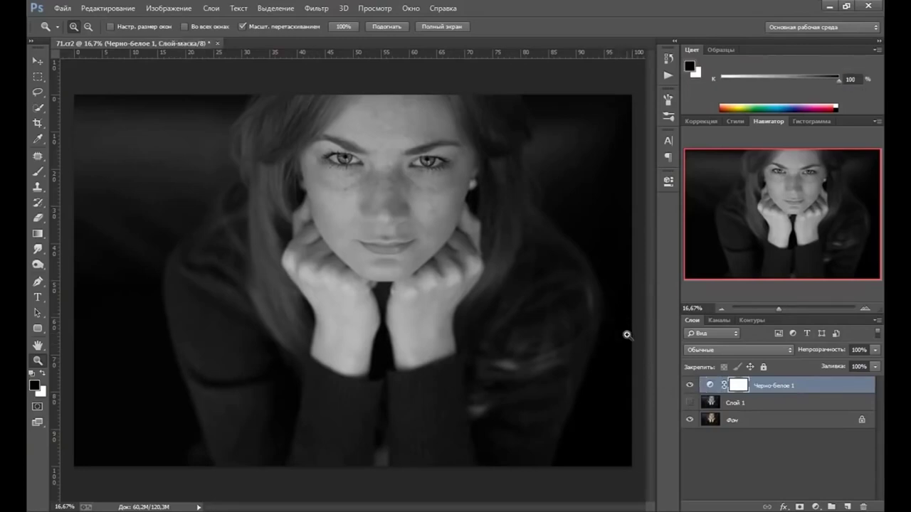
{"action": "left_click_drag", "start_coordinate": [712, 414], "coordinate": [710, 381]}
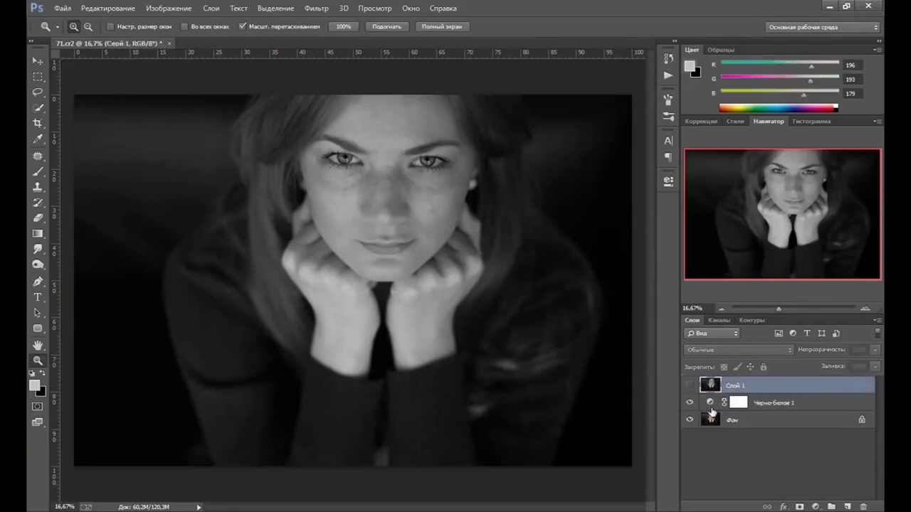
Toggle Слой 1 on and off to compare both conversions, leaving it hidden.
{"action": "left_click", "coordinate": [689, 385]}
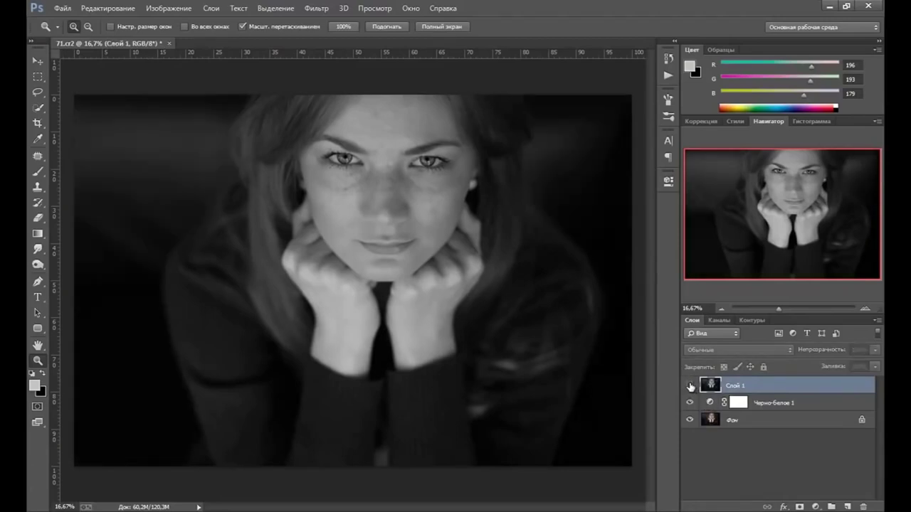
{"action": "left_click", "coordinate": [688, 386]}
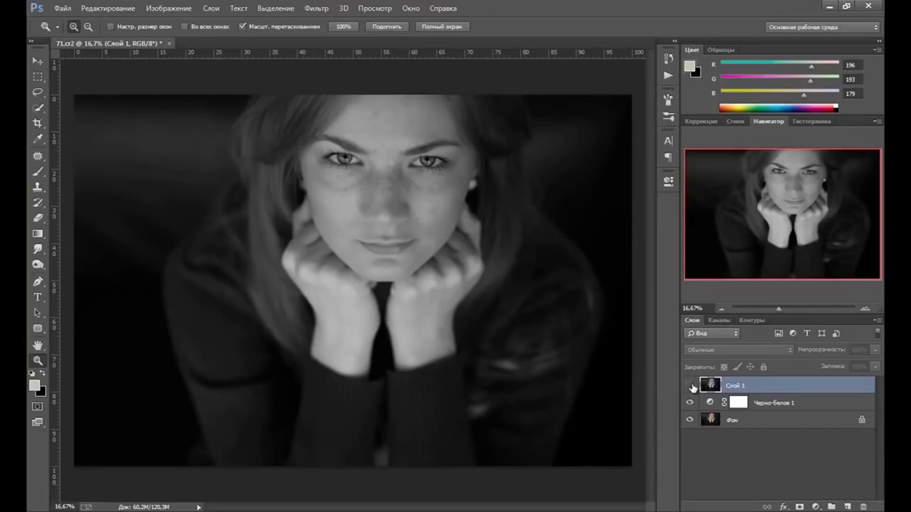
{"action": "left_click", "coordinate": [689, 385]}
{"action": "left_click", "coordinate": [691, 390]}
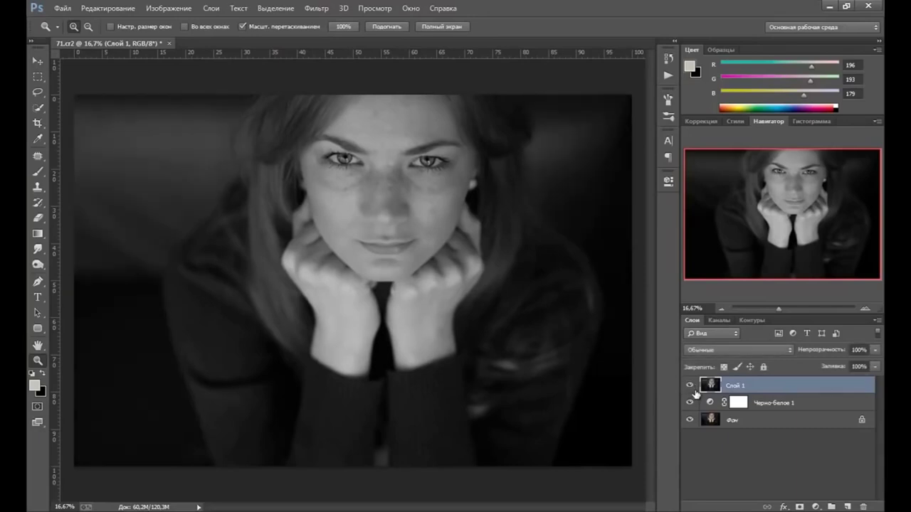
{"action": "left_click", "coordinate": [689, 386]}
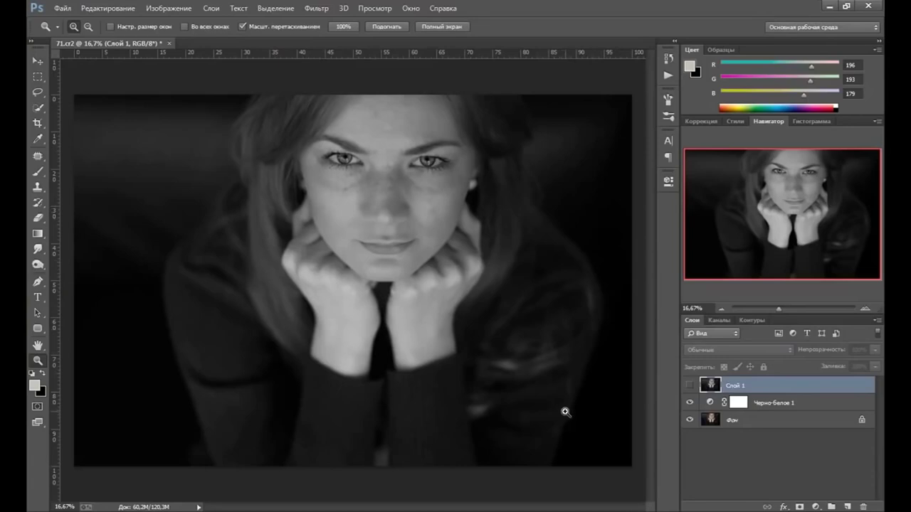
{"action": "double_click", "coordinate": [710, 403]}
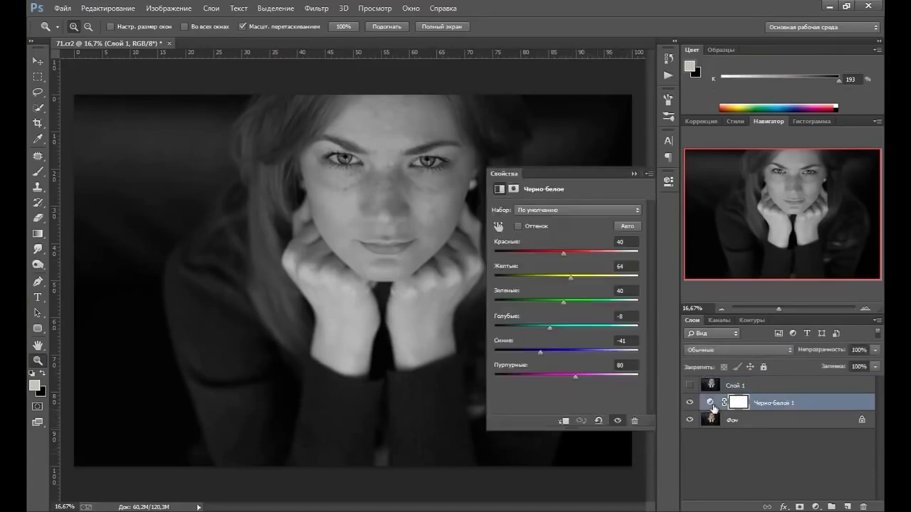
{"action": "left_click", "coordinate": [633, 173]}
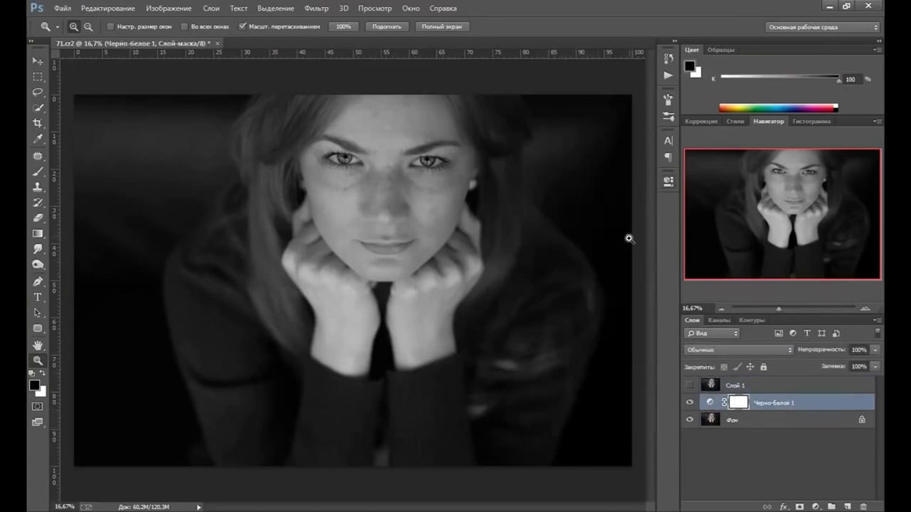